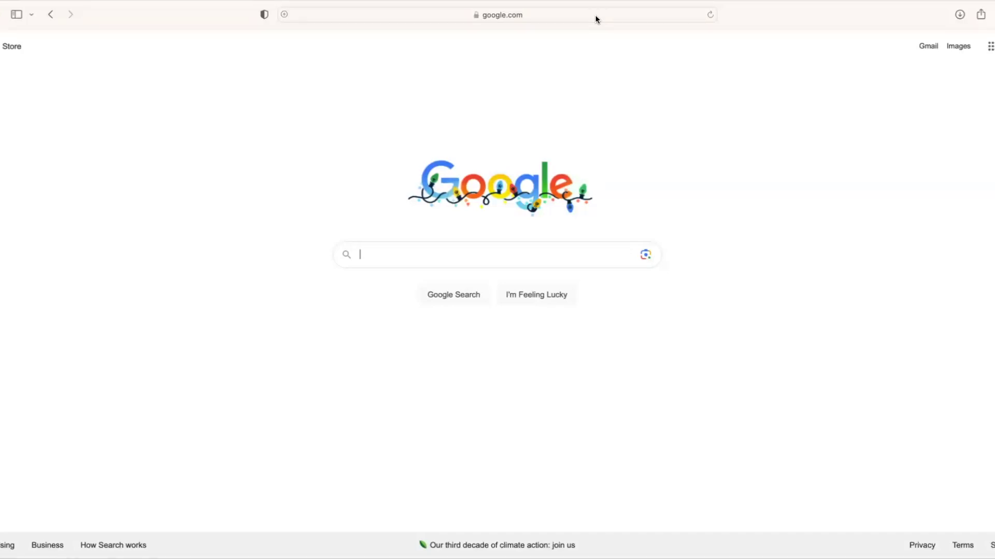
Open portal.gdc.cancer.gov in Safari and go to the analysis tools area.
left_click(595, 19)
key("BackSpace")
type("port")
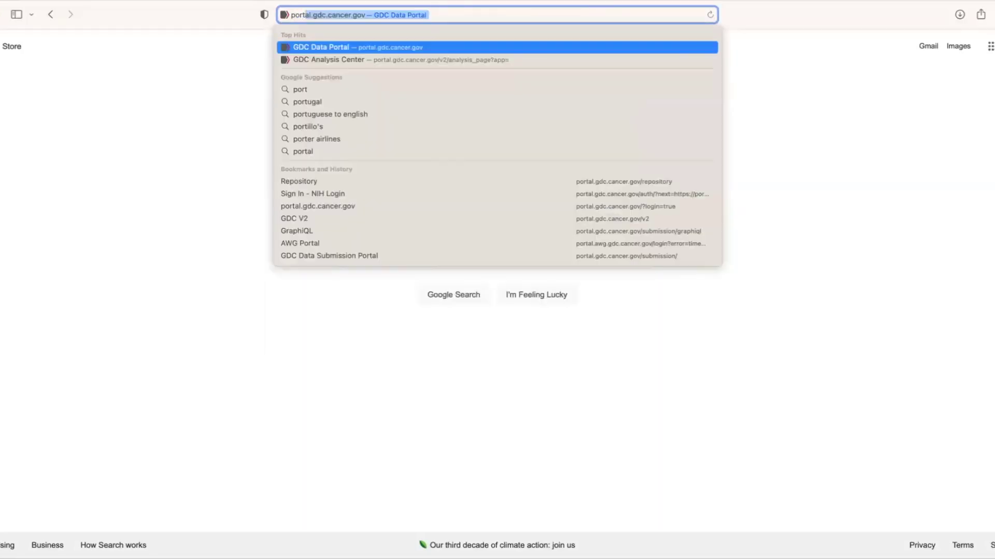
type("al.gdc")
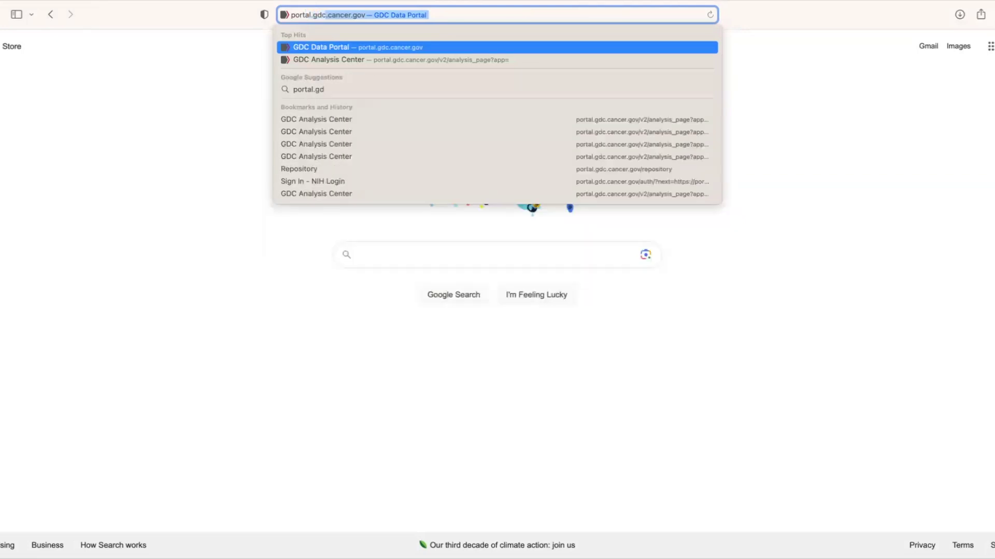
type(".cancer.g")
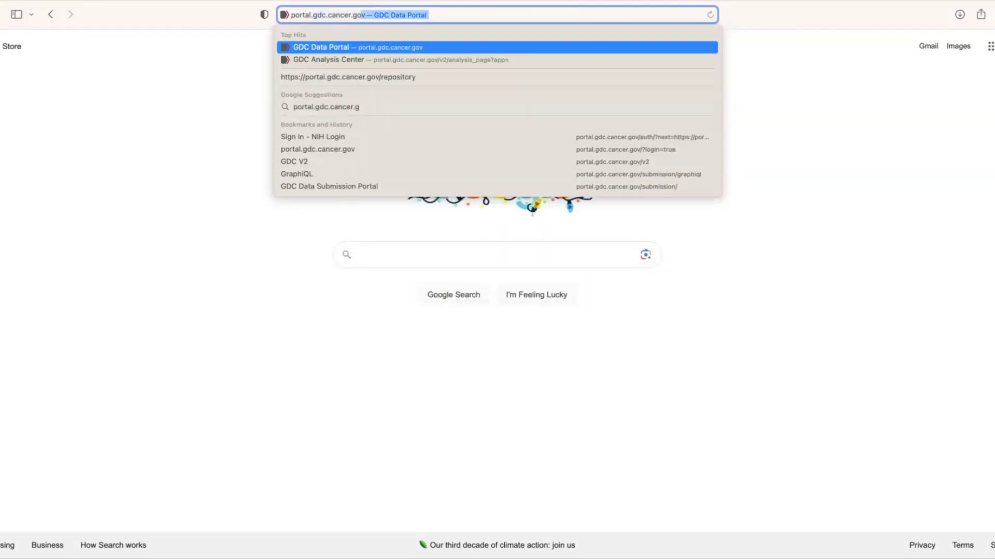
type("ov")
key("Return")
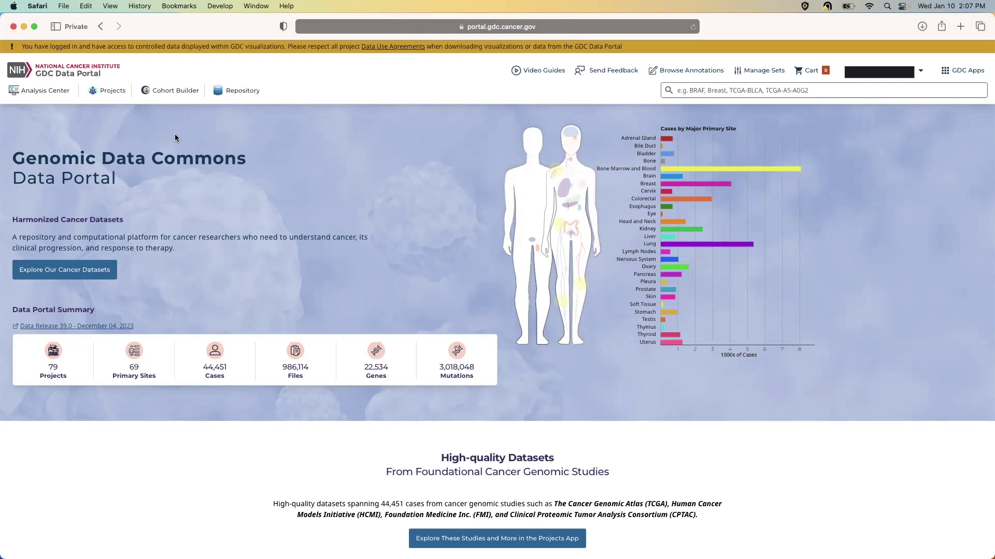
mouse_move(41, 90)
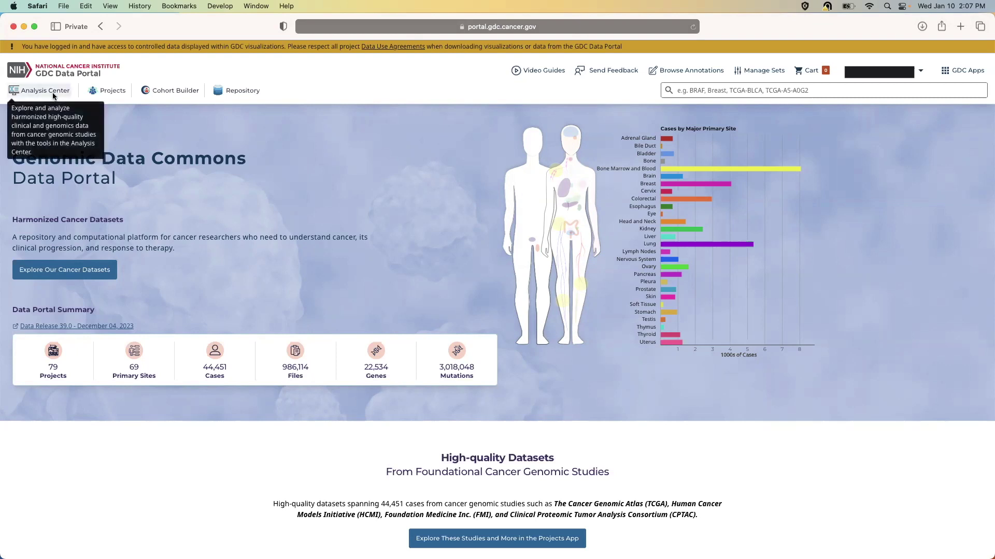
left_click(54, 96)
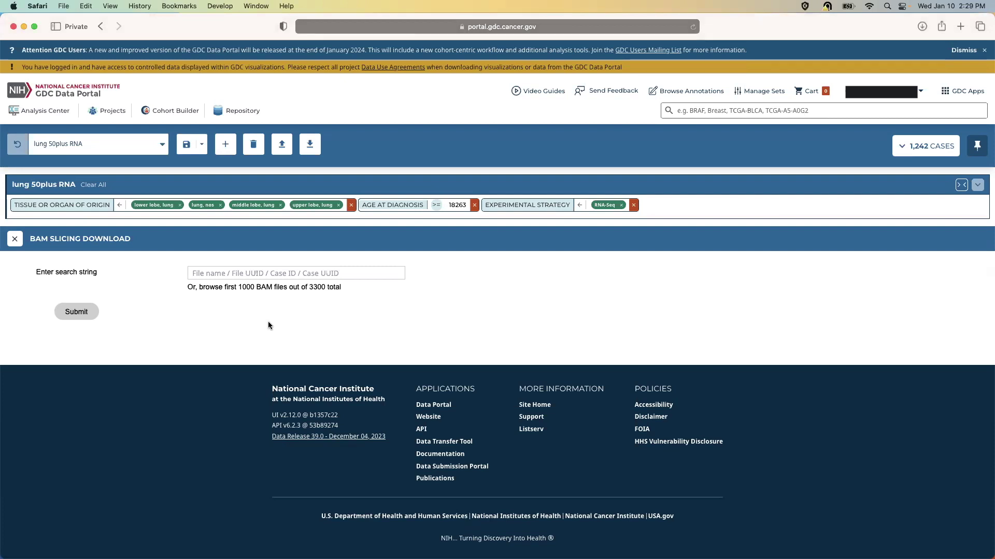
left_click(356, 270)
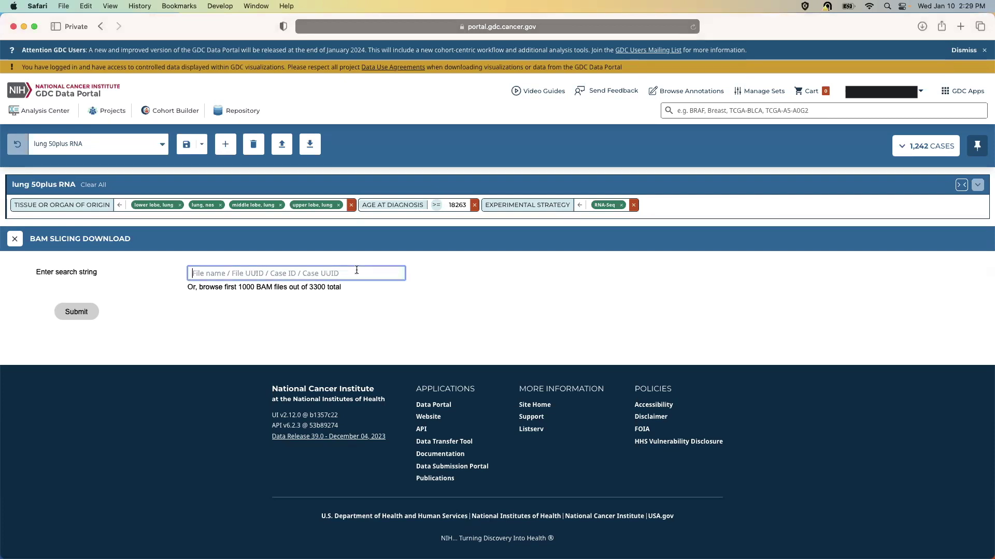
left_click(337, 286)
scroll(340, 350, "down", 2)
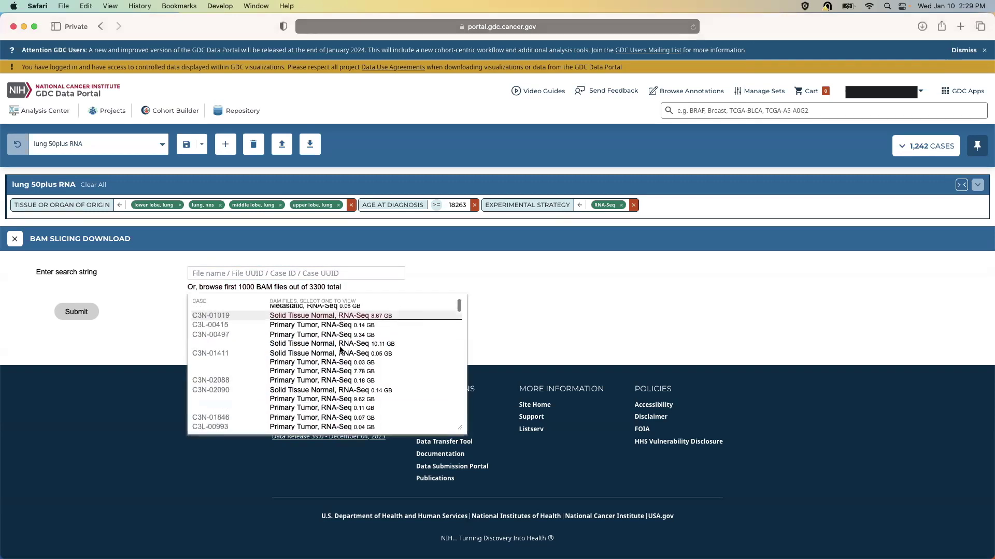
scroll(341, 350, "down", 3)
scroll(340, 350, "down", 3)
scroll(340, 350, "down", 3)
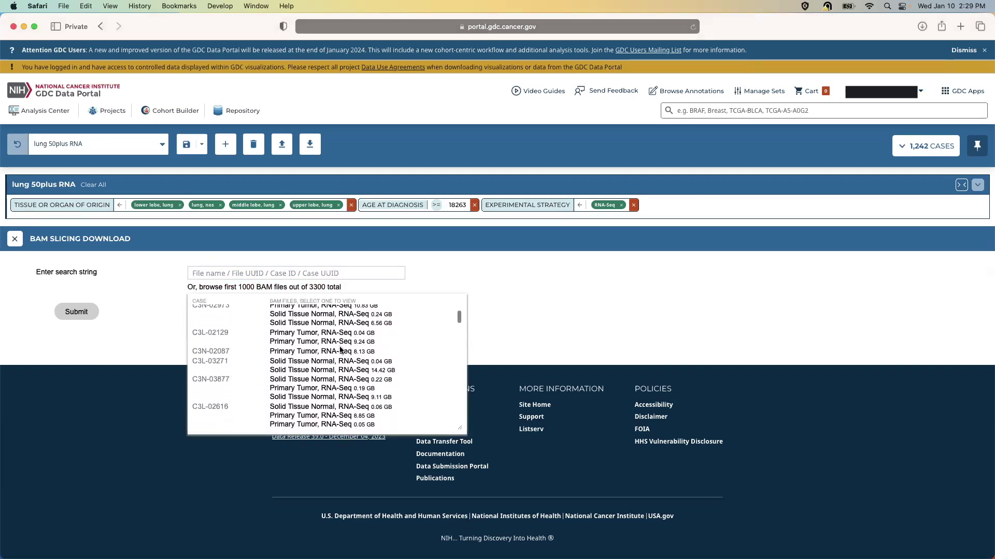
left_click(355, 276)
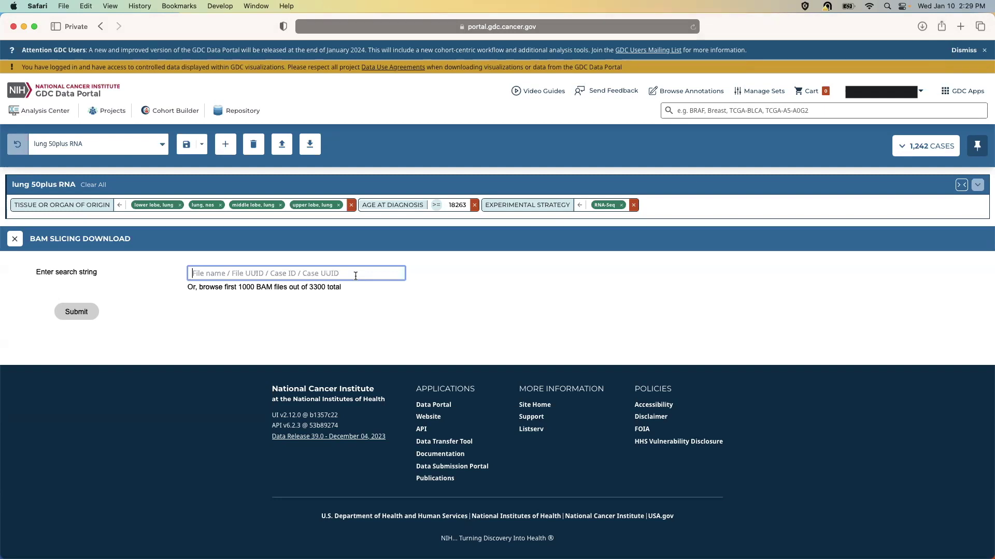
type("8398f037-19ad-41f5-9d8c-afb9580fdd88")
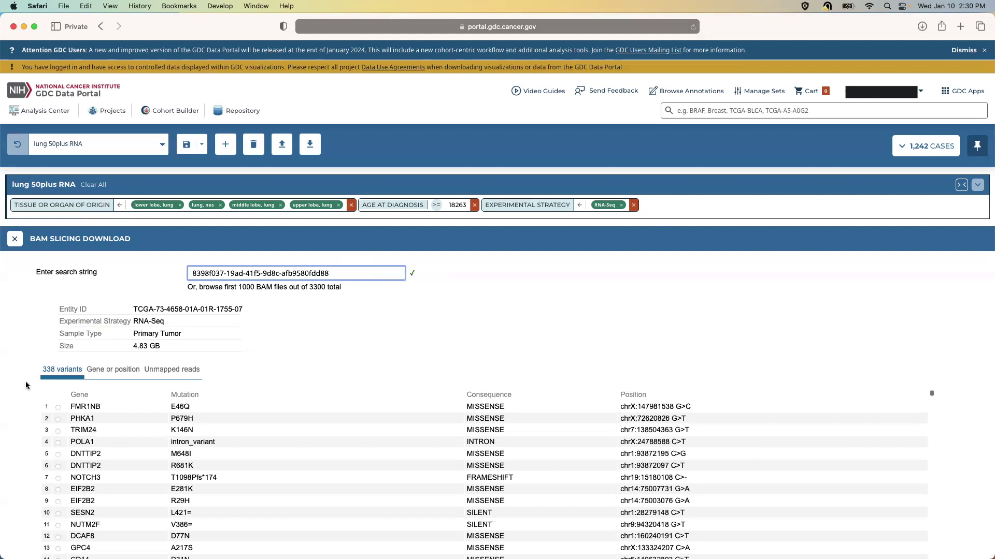
Scroll down through the loaded BAM file's variant list.
scroll(26, 387, "down", 5)
Find the CD14 D31N variant in the variants table and submit its BAM slice.
scroll(26, 386, "down", 1)
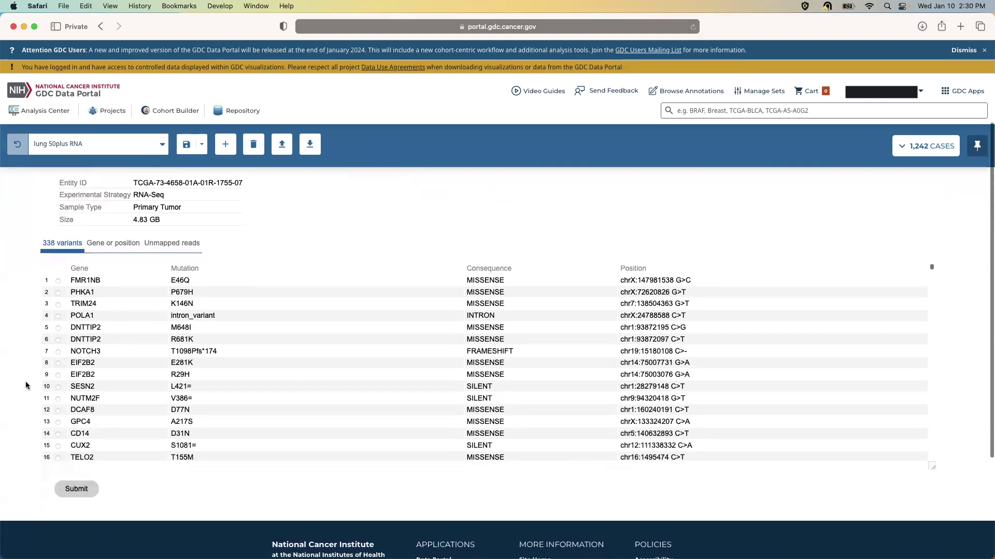
scroll(26, 385, "down", 1)
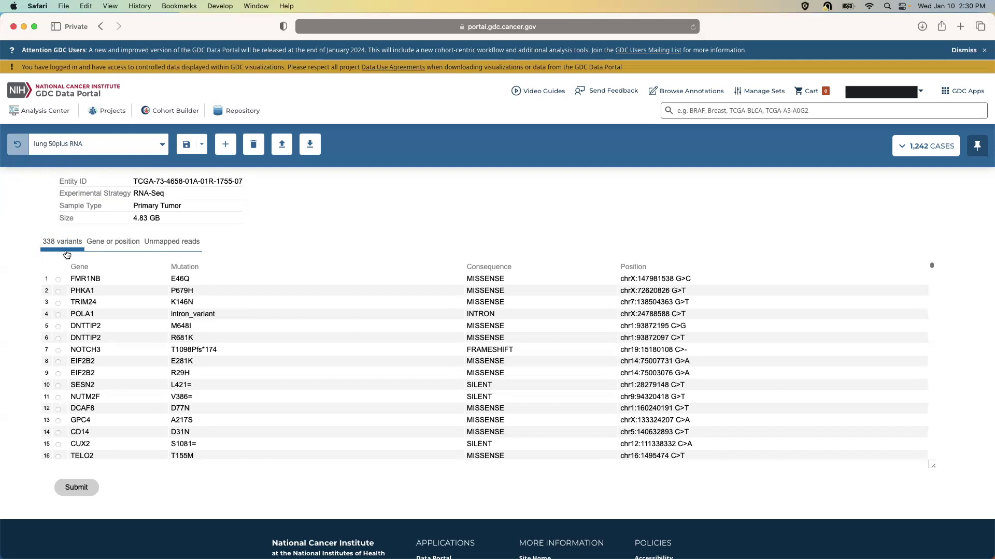
scroll(131, 298, "down", 5)
scroll(131, 300, "down", 5)
scroll(132, 299, "up", 5)
scroll(132, 299, "up", 5)
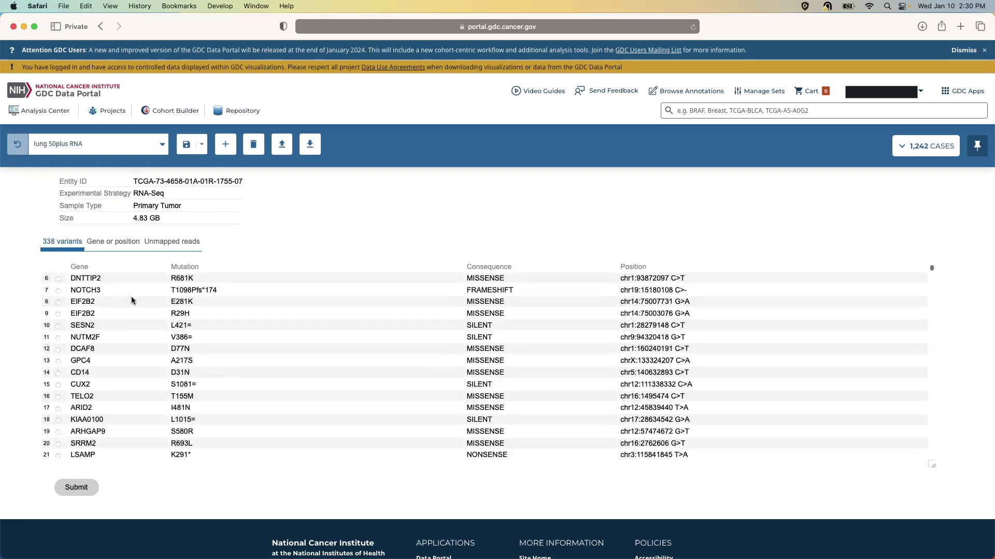
scroll(132, 299, "up", 2)
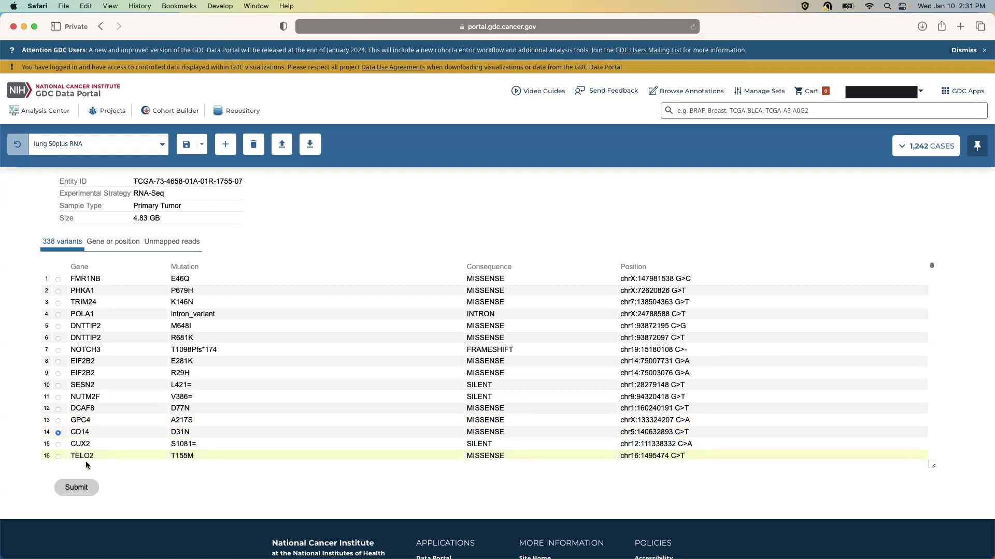
left_click(95, 490)
left_click(115, 247)
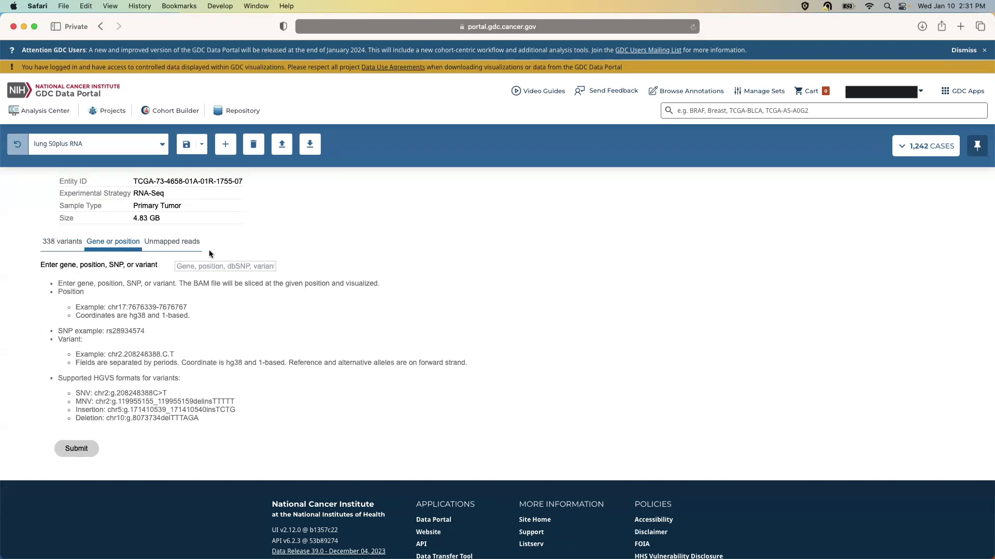
left_click(246, 266)
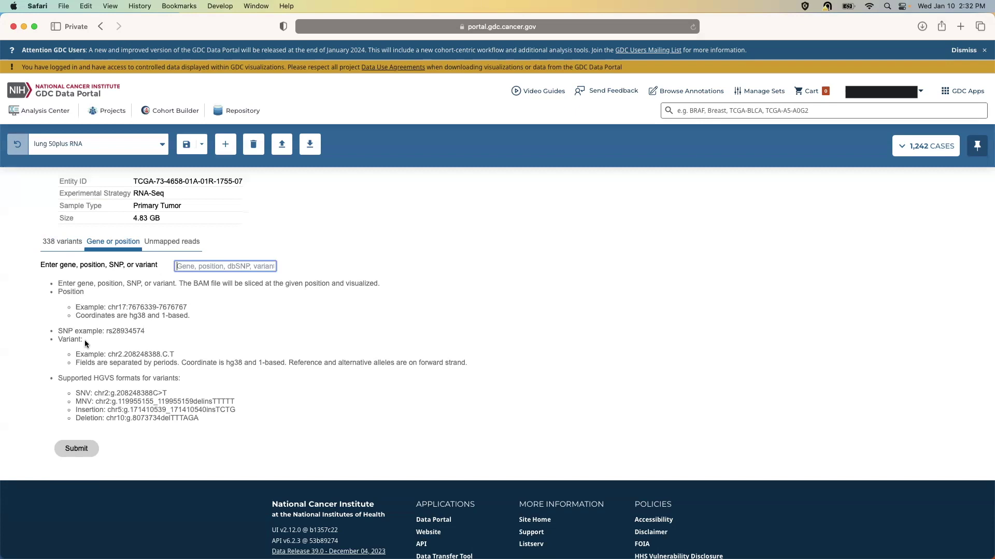
type("TR")
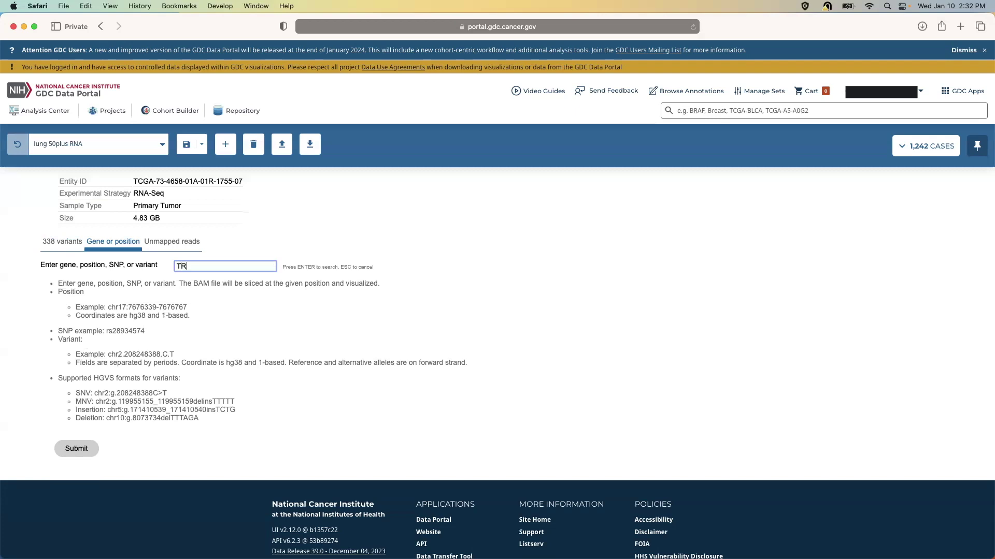
type("IM24")
key("Return")
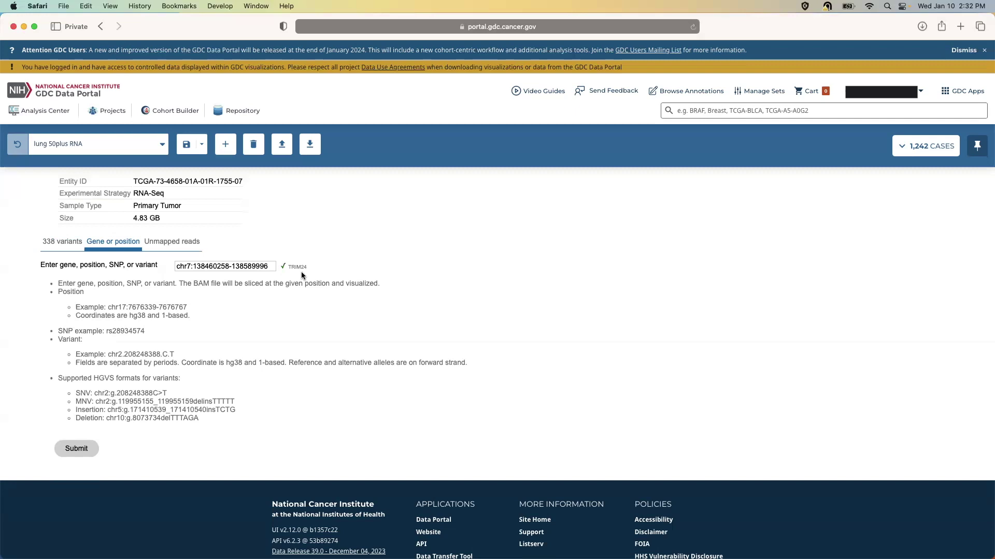
left_click(272, 267)
key("super+a")
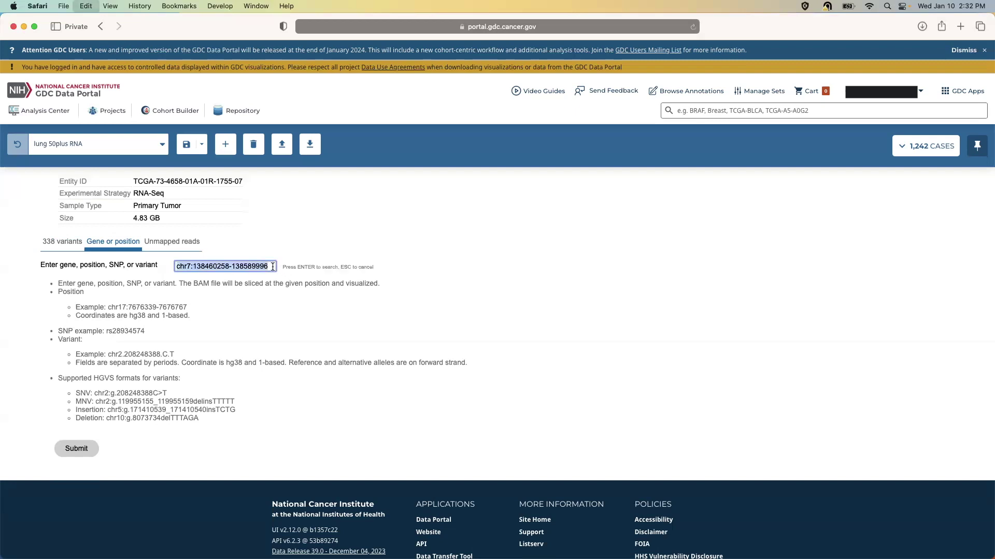
key("BackSpace")
type("TRI")
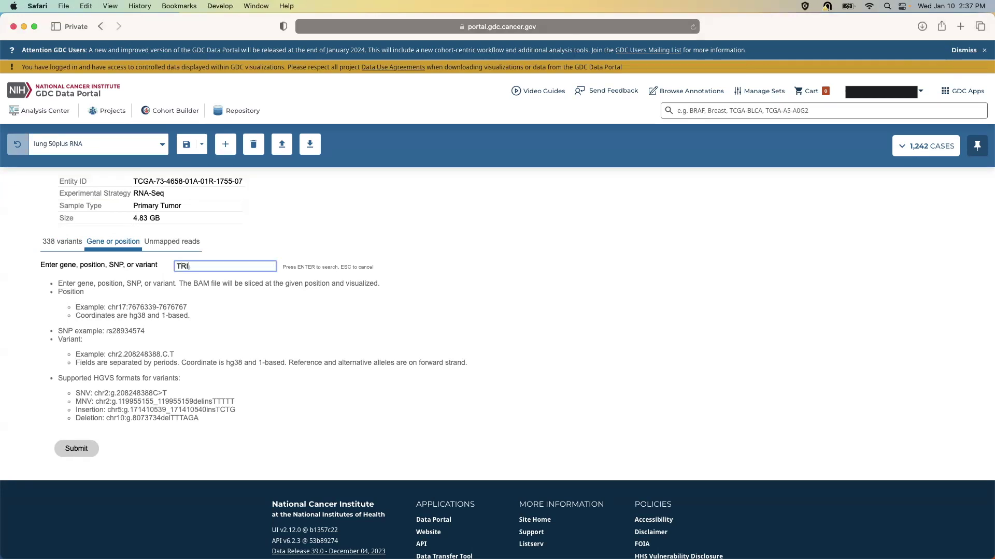
type("M224")
key("Return")
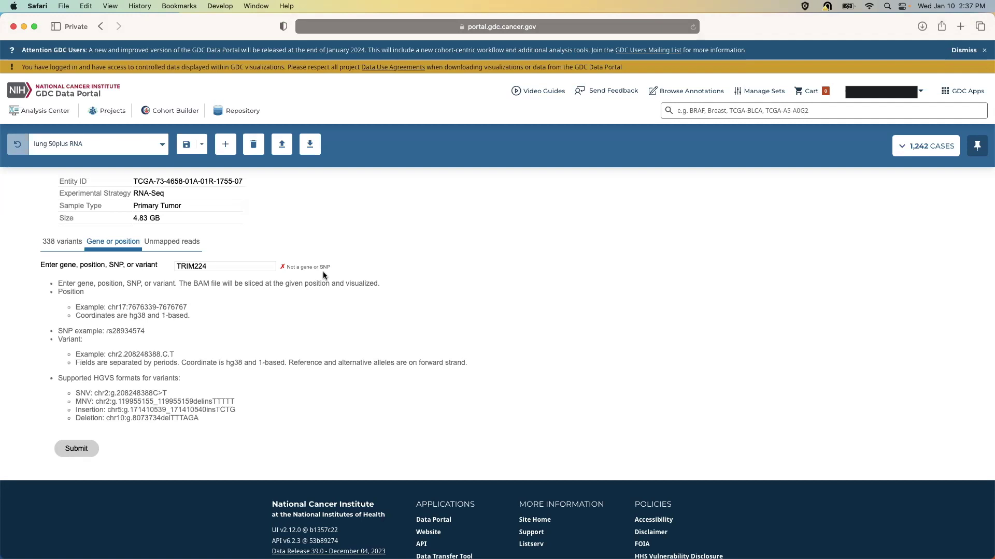
key("BackSpace")
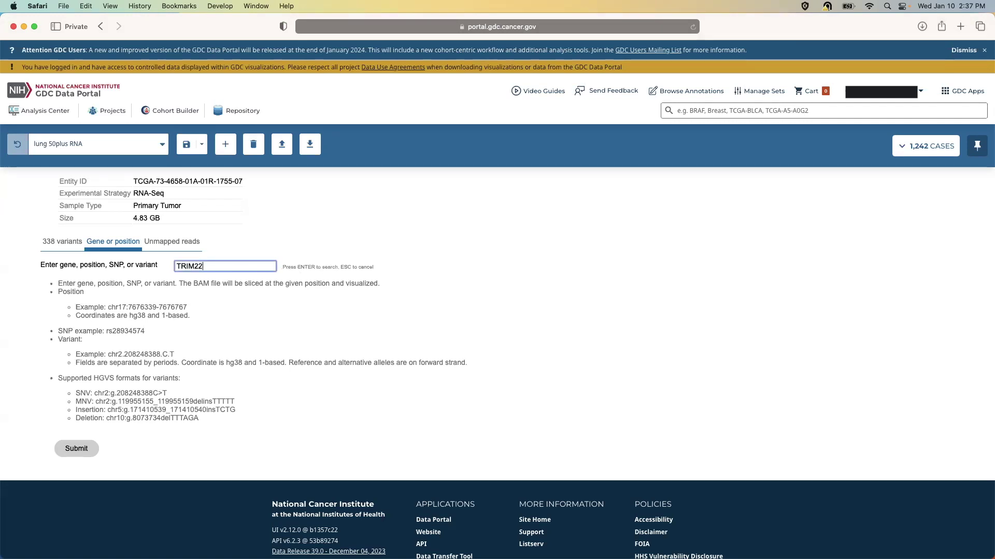
key("super+a")
key("BackSpace")
type("NOT")
type("CH3")
key("Return")
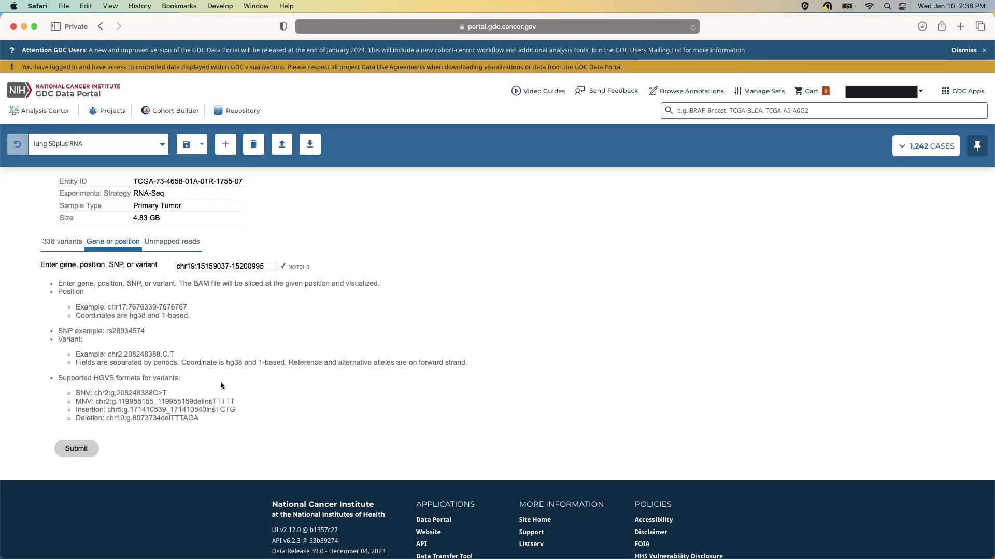
left_click(95, 448)
Submit an unmapped-reads-only download, then close the BAM Slicing tool.
left_click(169, 242)
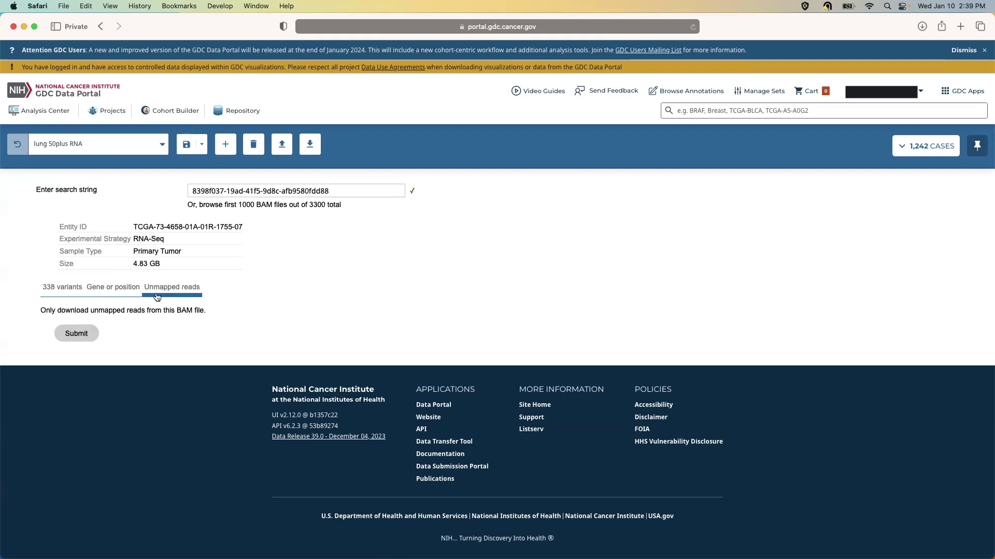
left_click(92, 339)
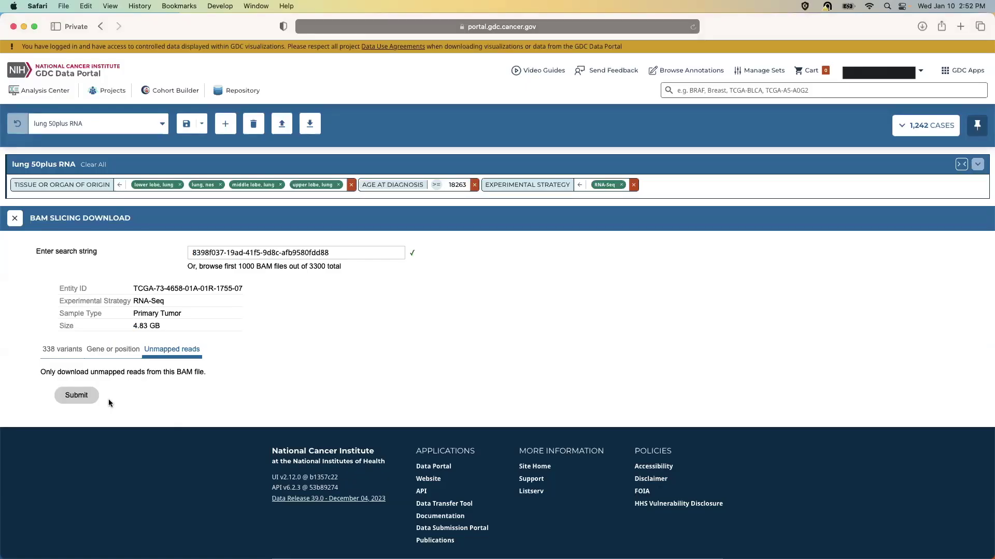
left_click(15, 225)
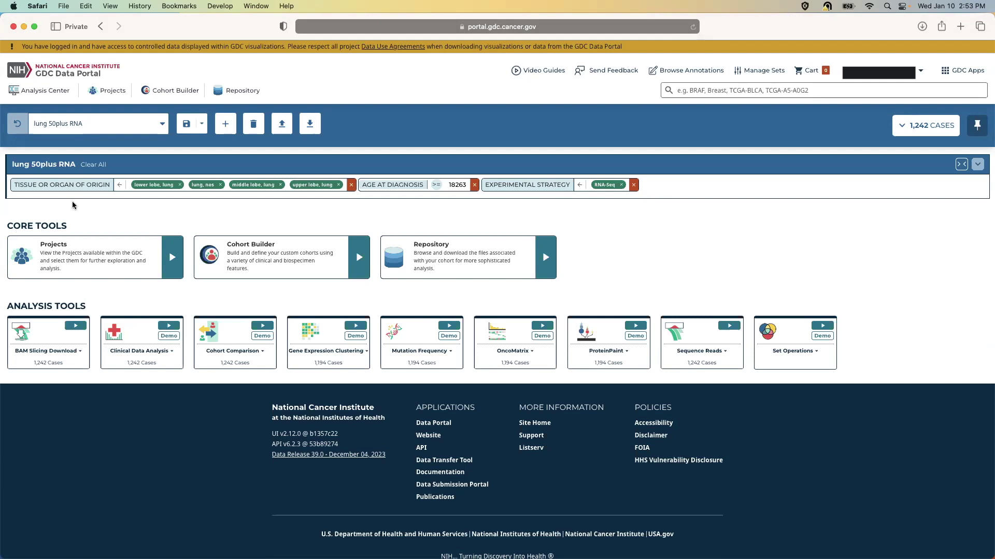
Start entering docs.gdc.cancer. in the Safari address bar.
left_click(501, 27)
type("doc")
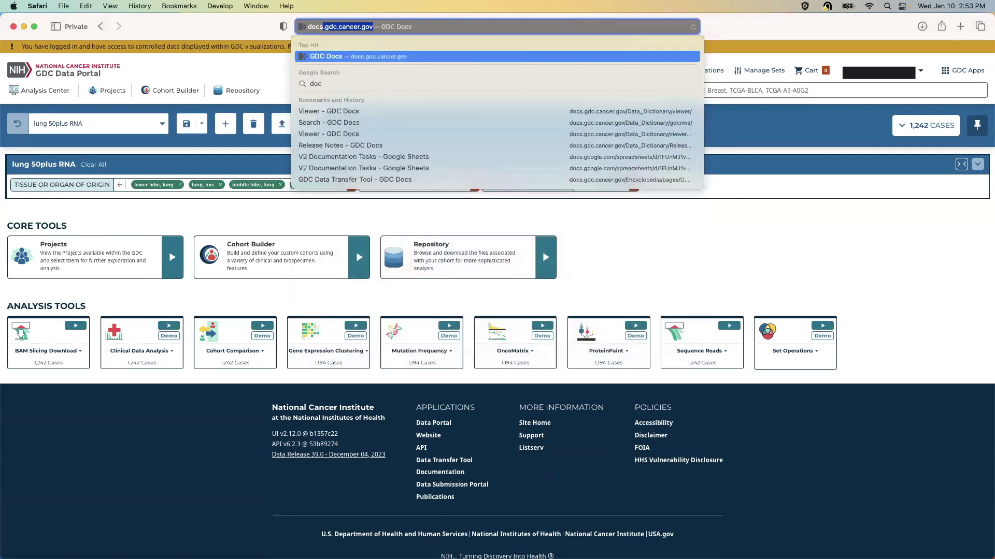
type("s.gdc.")
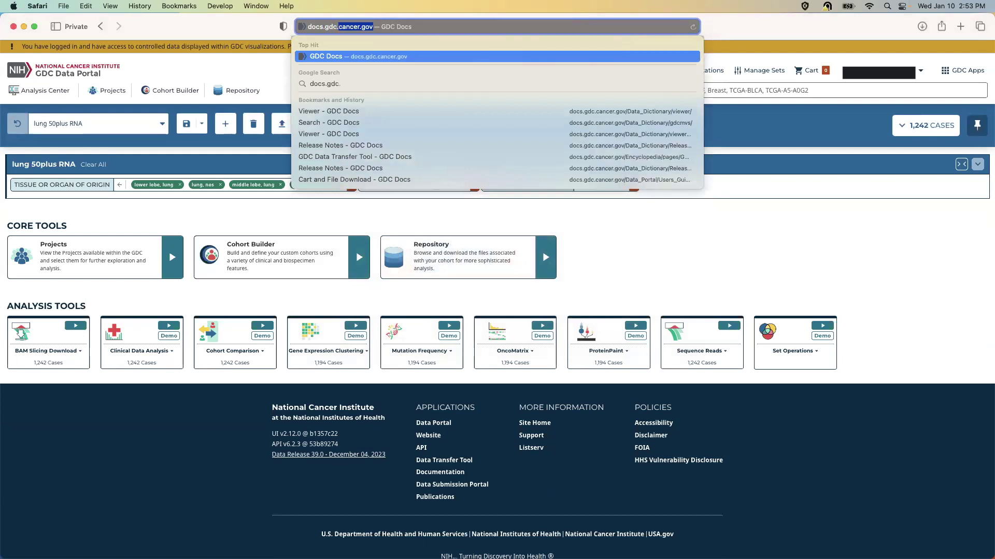
type("cancer.gov")
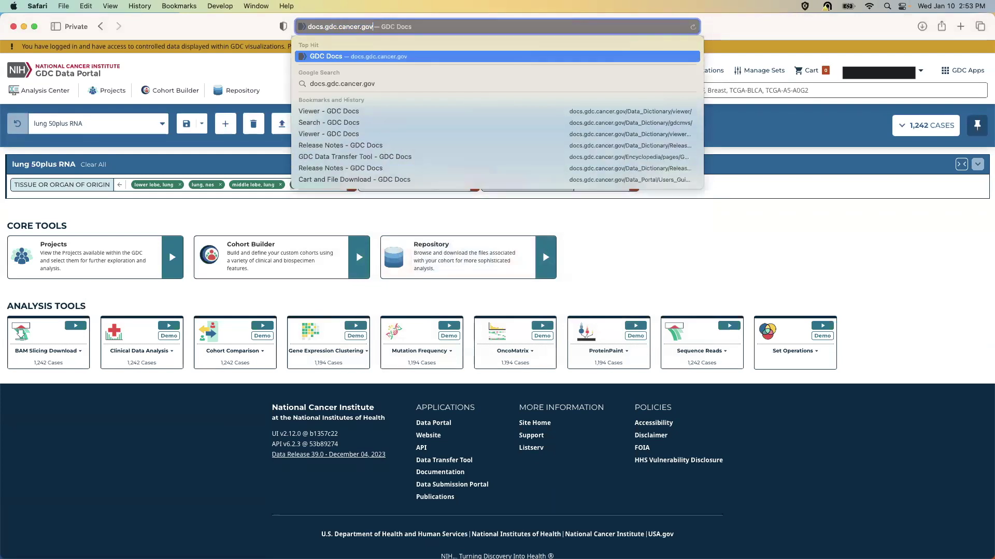